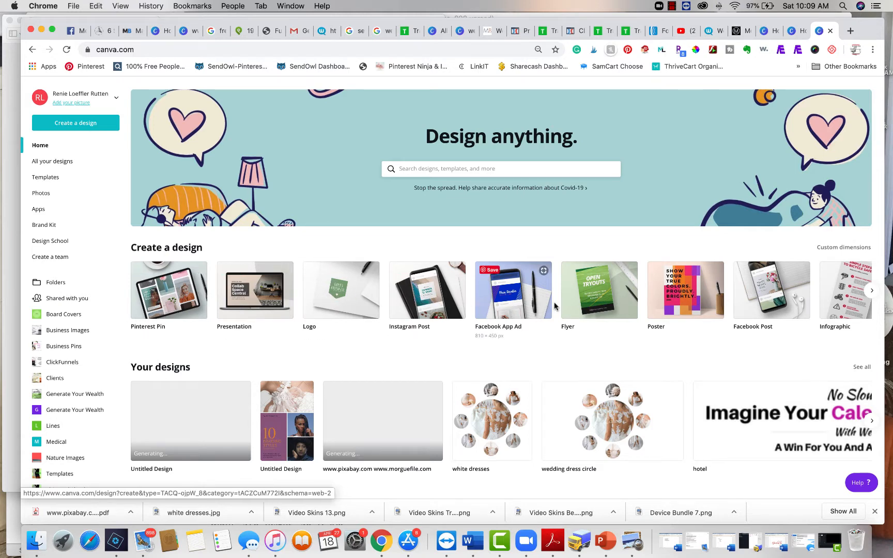
# Create a new blank design of the Pinterest Pin type
pyautogui.click(872, 292)
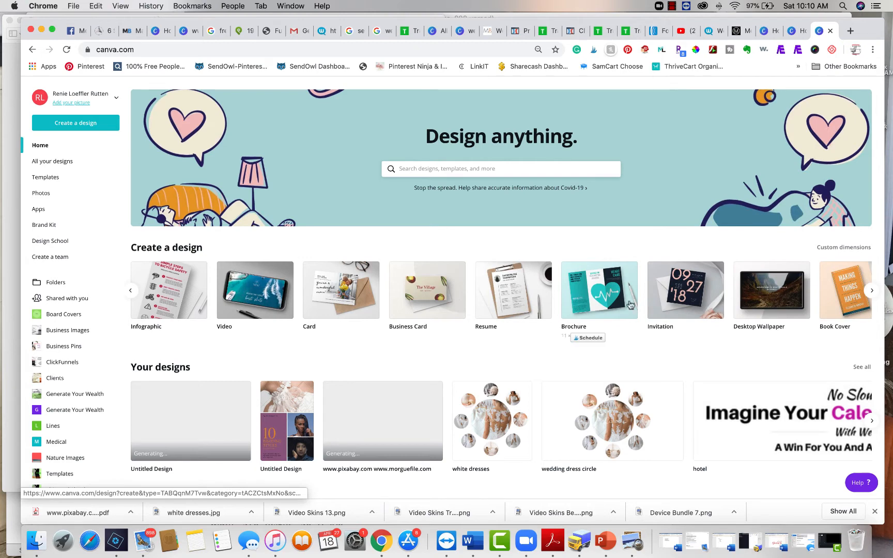
pyautogui.click(872, 292)
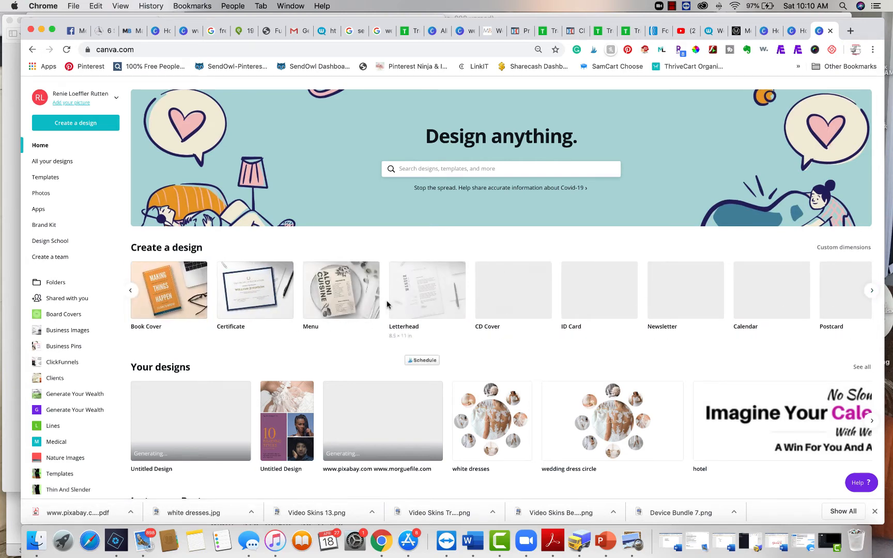
pyautogui.click(870, 292)
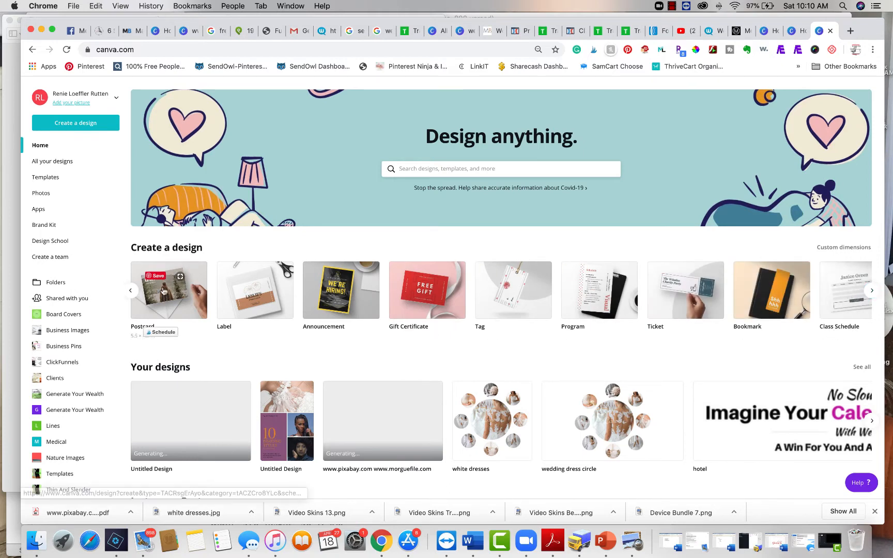
pyautogui.click(131, 292)
pyautogui.click(130, 291)
pyautogui.click(131, 291)
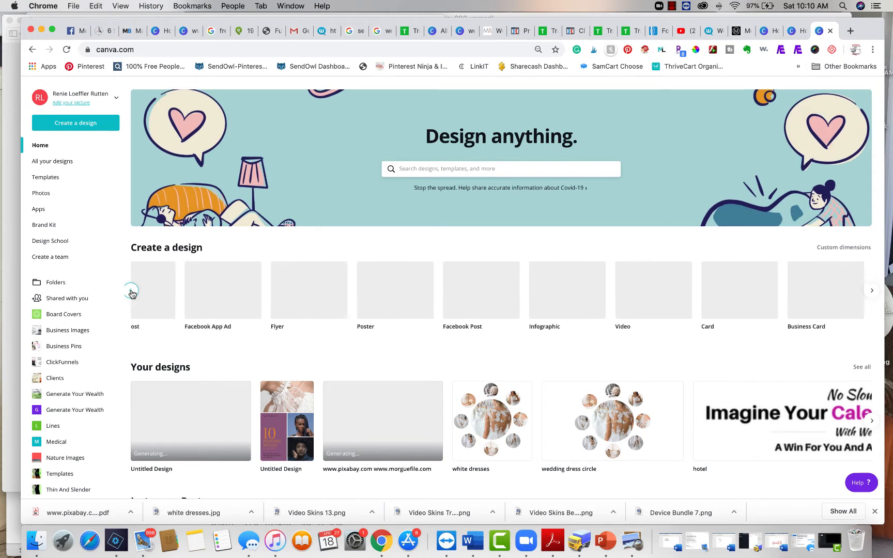
pyautogui.click(131, 292)
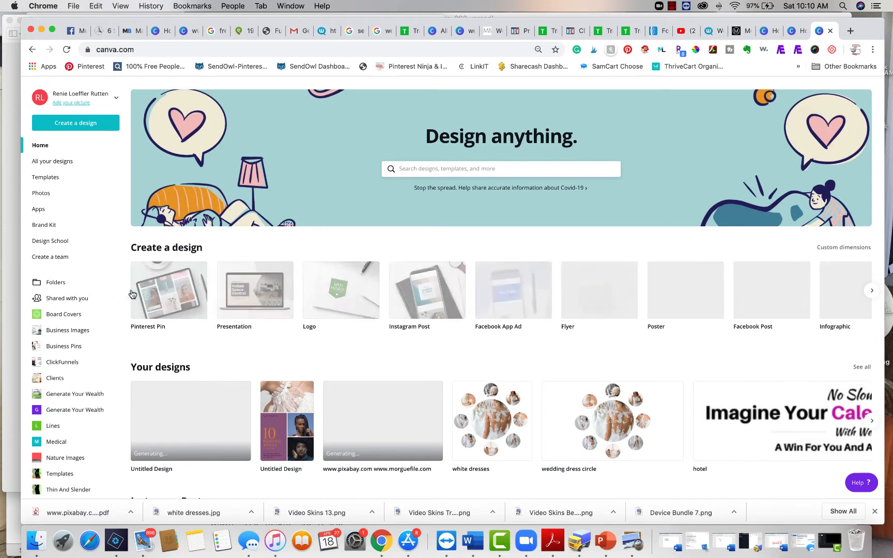
pyautogui.click(170, 293)
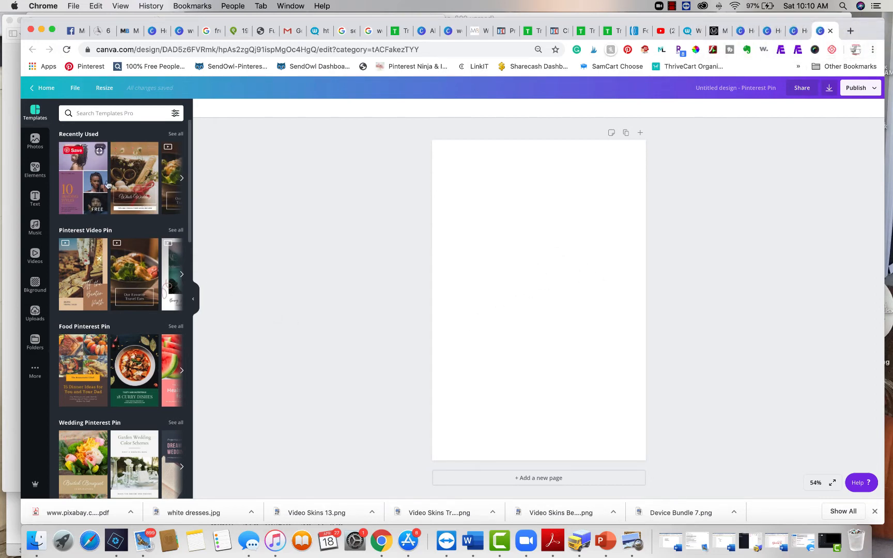
# Apply the "Easy Guide to Cupcake Parties" template from the Birthday Pinterest Pin category to the blank page
pyautogui.scroll(-5, 113, 293)
pyautogui.scroll(-10, 115, 293)
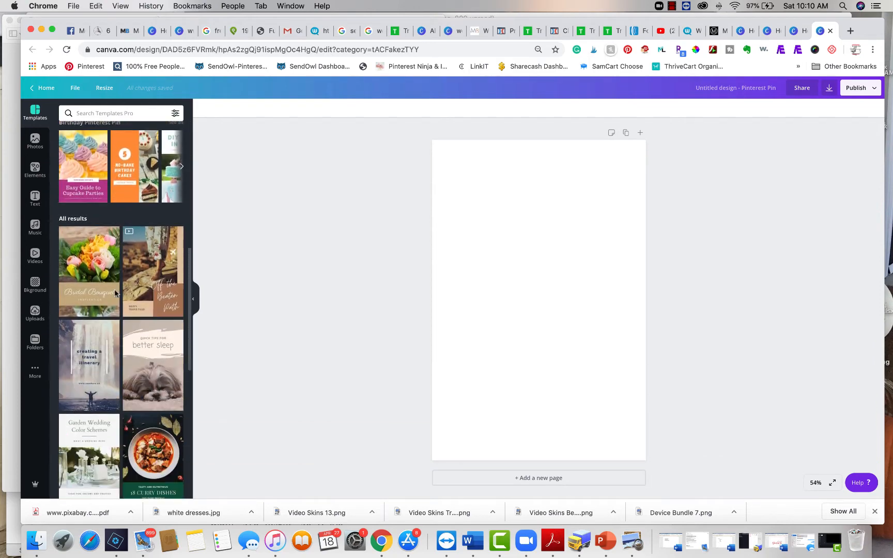
pyautogui.scroll(-10, 114, 293)
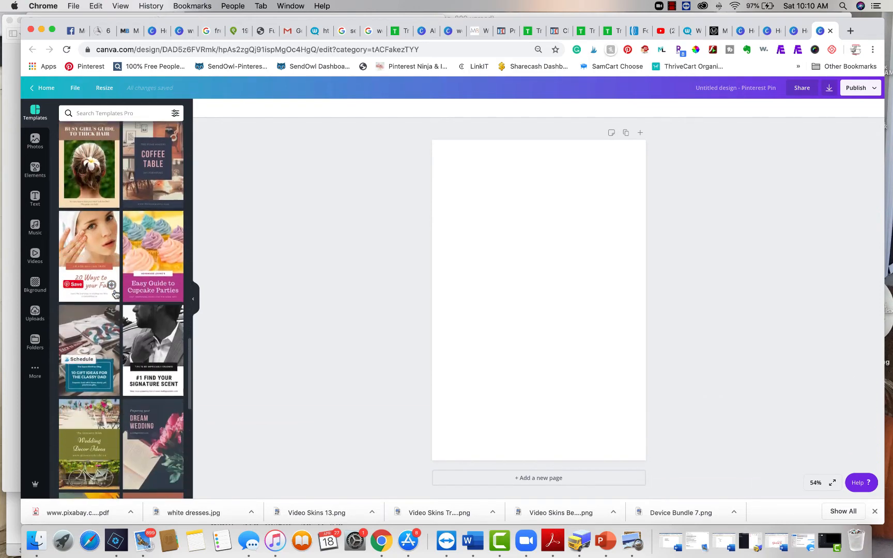
pyautogui.scroll(-1, 115, 294)
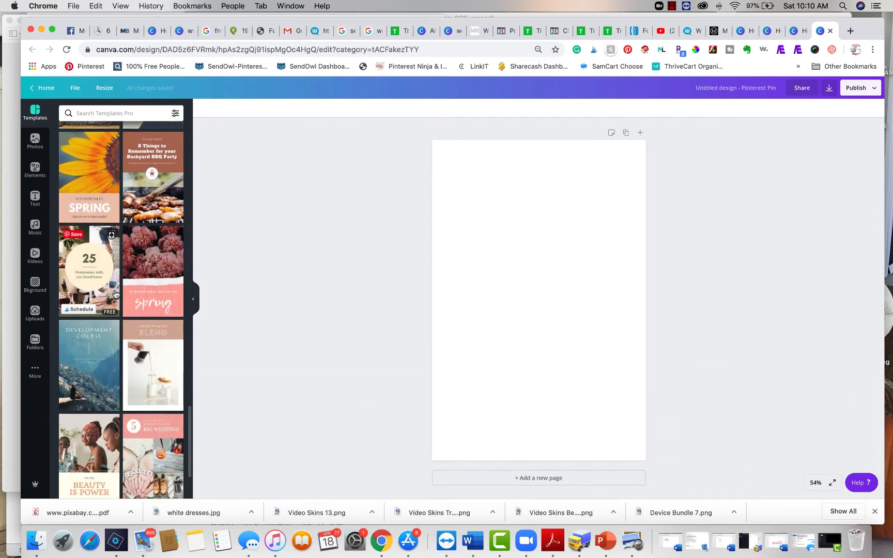
pyautogui.scroll(-10, 115, 293)
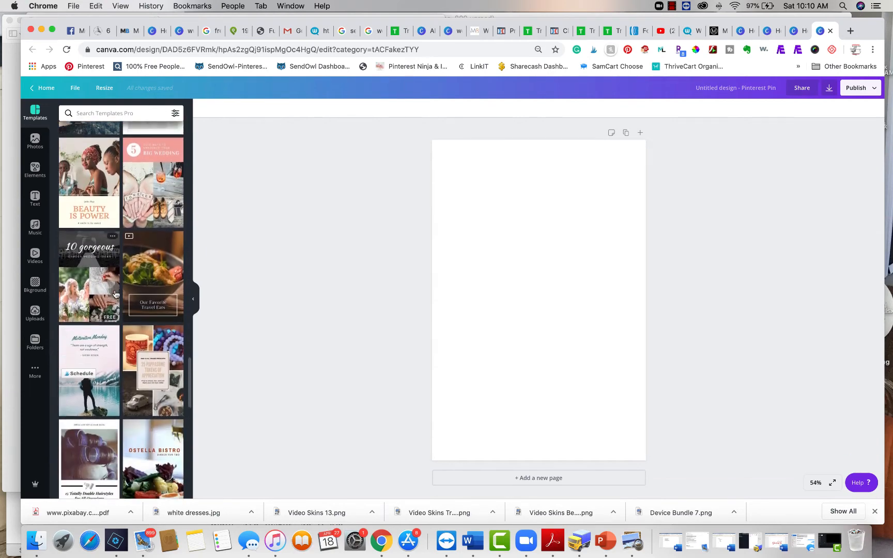
pyautogui.scroll(-5, 116, 294)
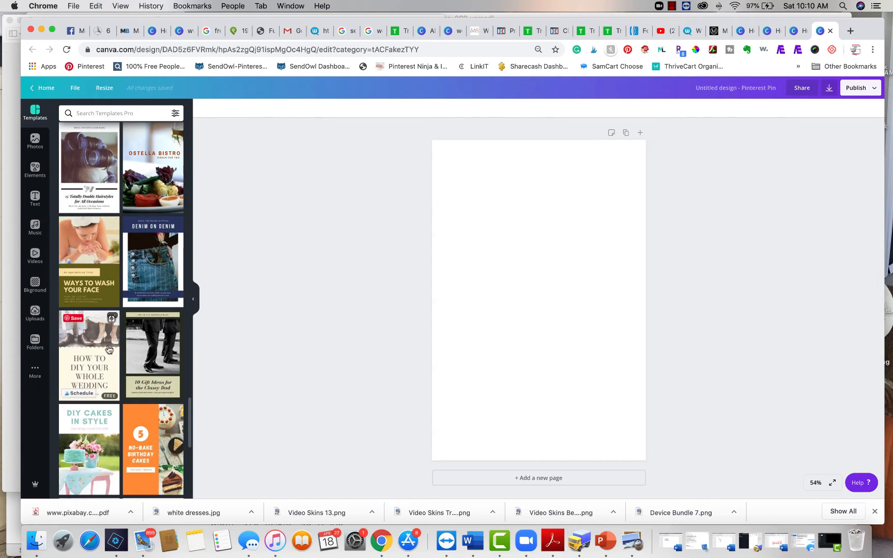
pyautogui.scroll(20, 115, 294)
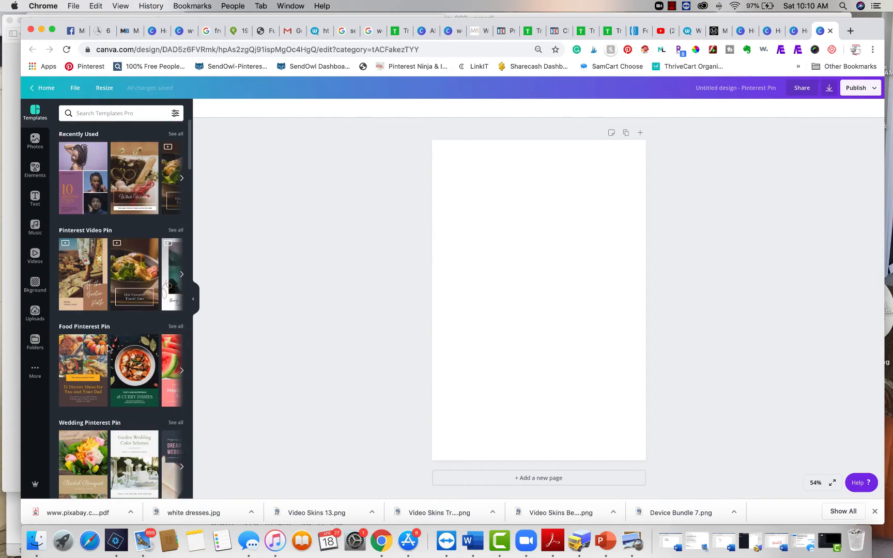
pyautogui.scroll(-10, 109, 348)
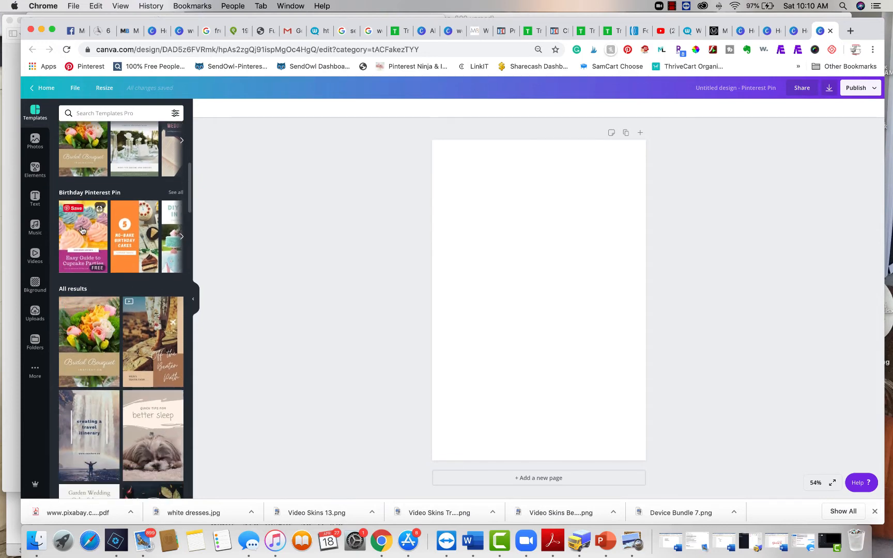
pyautogui.moveTo(81, 230); pyautogui.dragTo(483, 246)
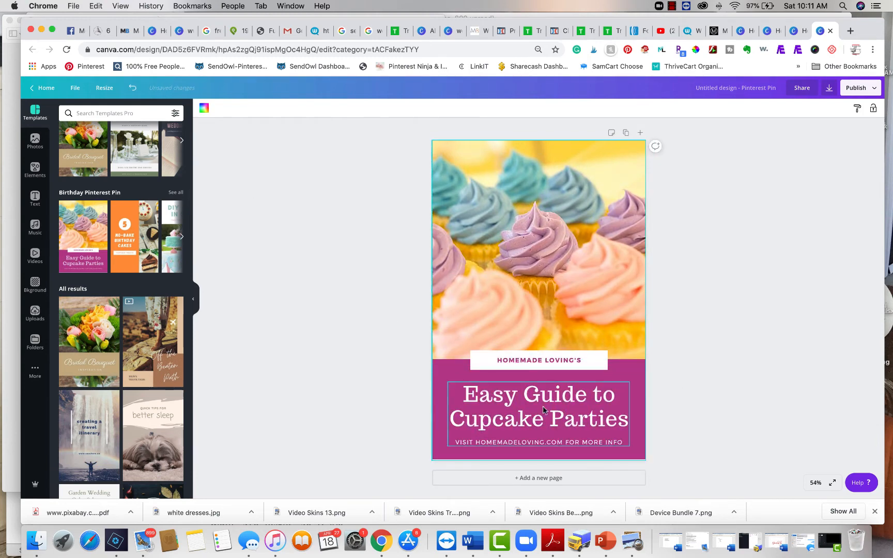
pyautogui.click(788, 264)
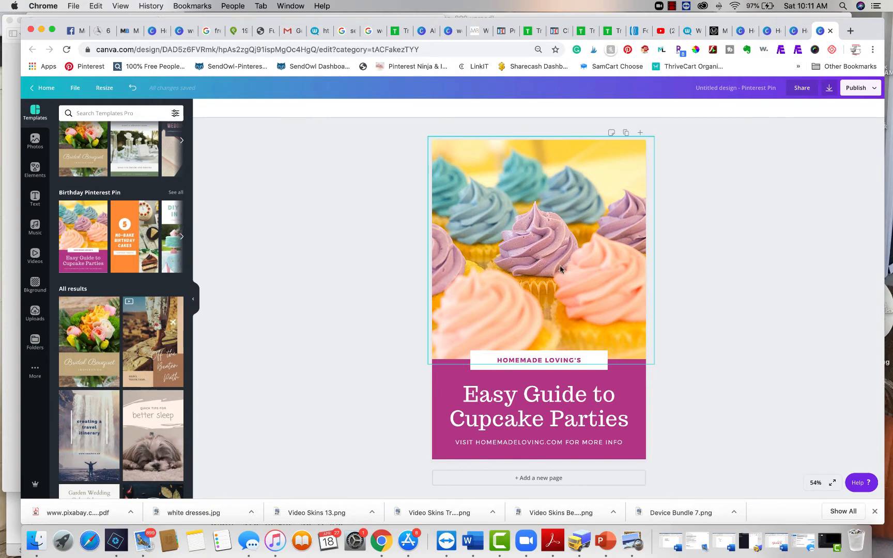
# Replace the template's headline with "Open House Viewing", placing "Viewing" on the second line
pyautogui.click(525, 398)
pyautogui.doubleClick(525, 396)
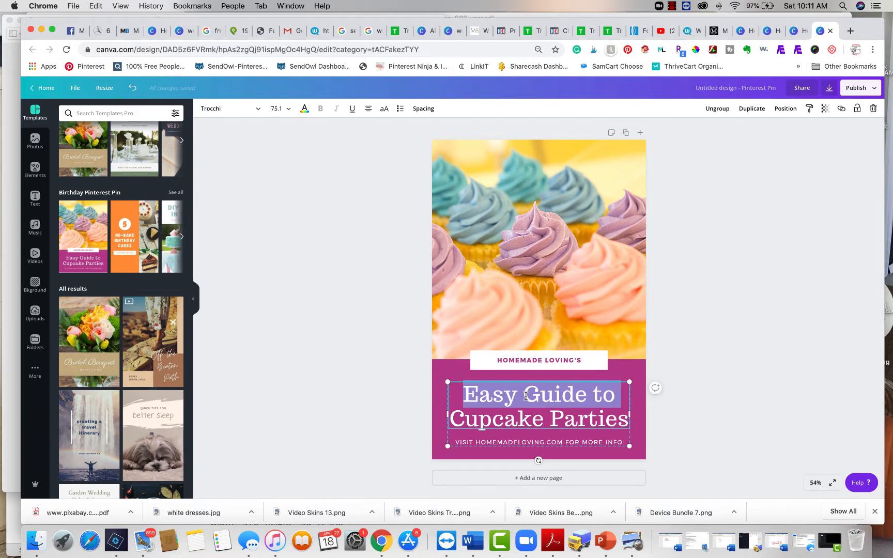
pyautogui.click(525, 397)
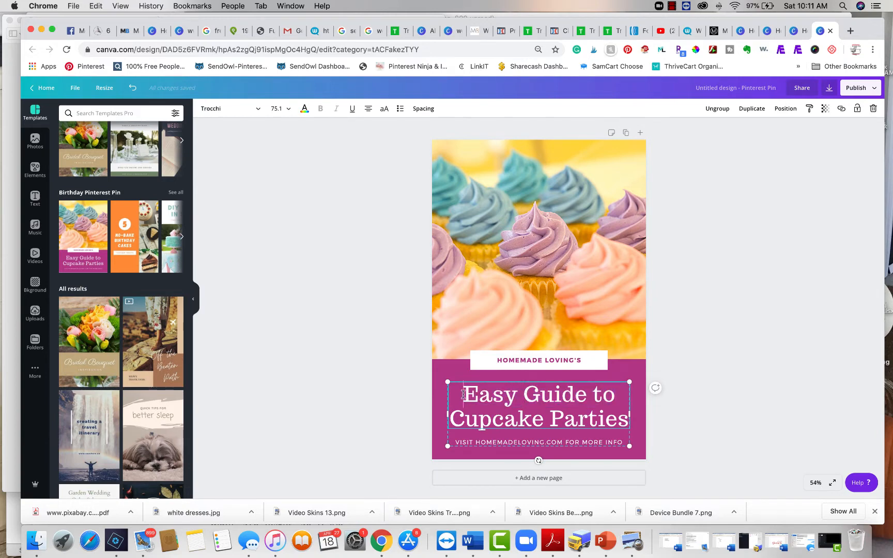
pyautogui.moveTo(462, 395); pyautogui.dragTo(615, 425)
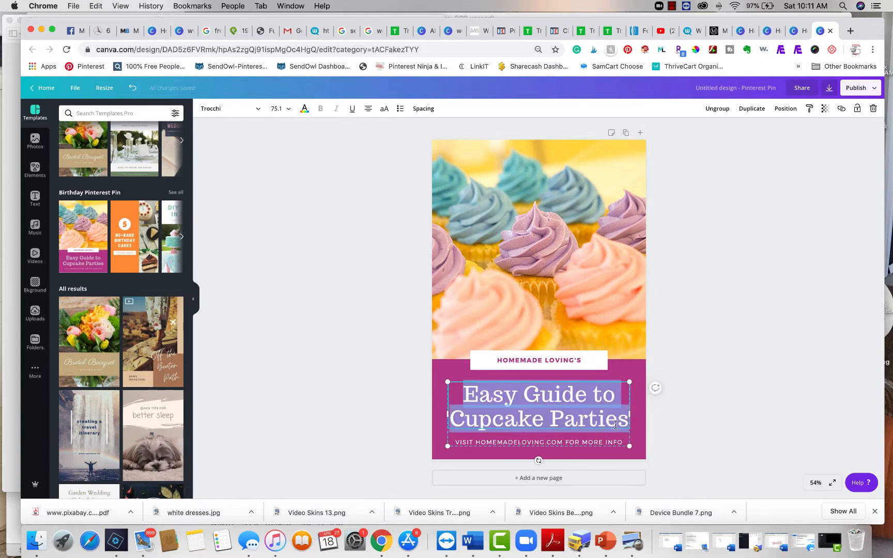
pyautogui.write('Open ')
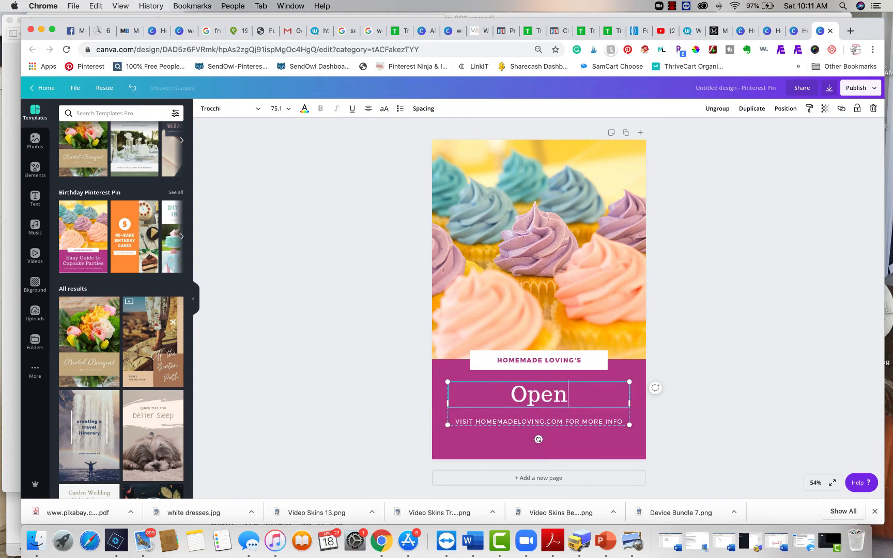
pyautogui.write('House')
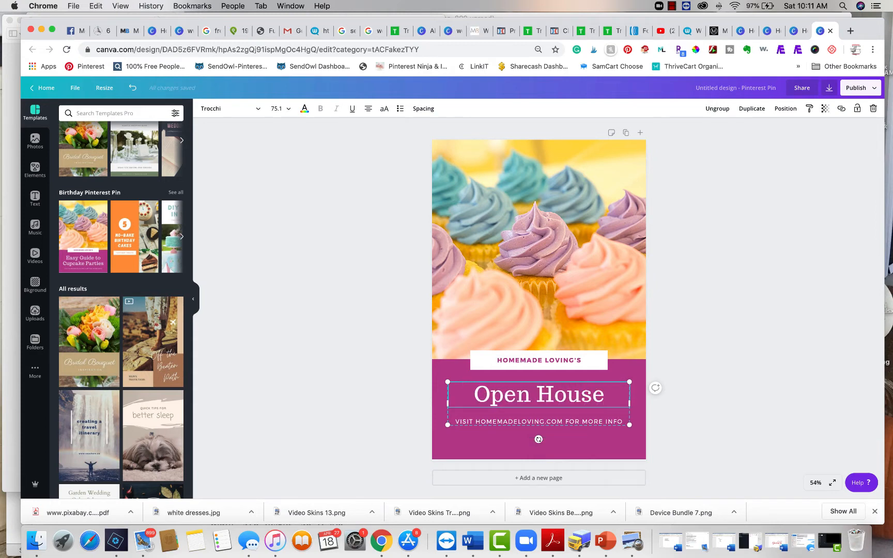
pyautogui.press('Return')
pyautogui.write('Week')
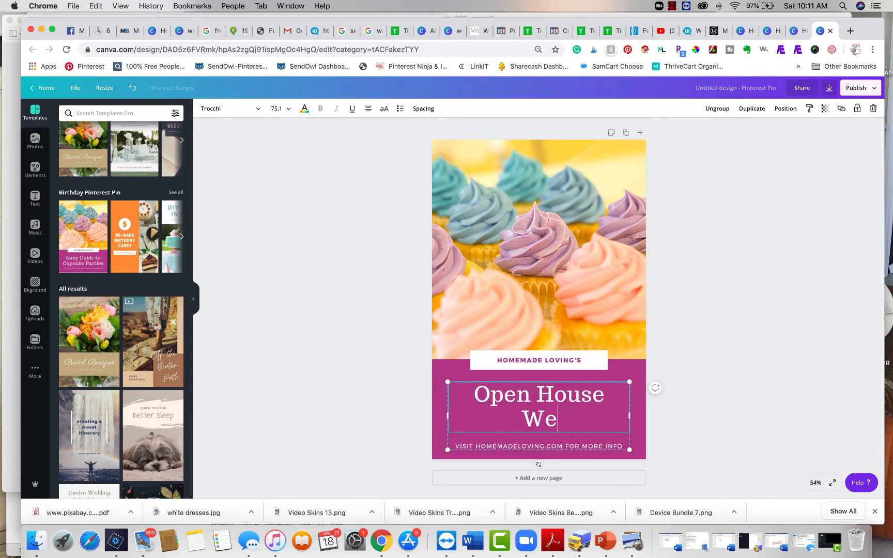
pyautogui.press('BackSpace')
pyautogui.press('BackSpace')
pyautogui.press('BackSpace')
pyautogui.press('BackSpace')
pyautogui.press('BackSpace')
pyautogui.press('Return')
pyautogui.write('Viewing')
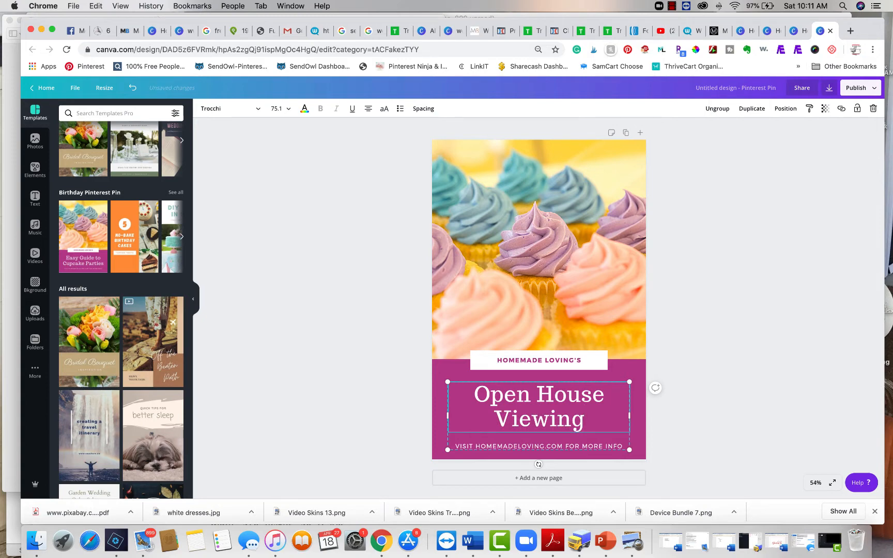
pyautogui.click(773, 360)
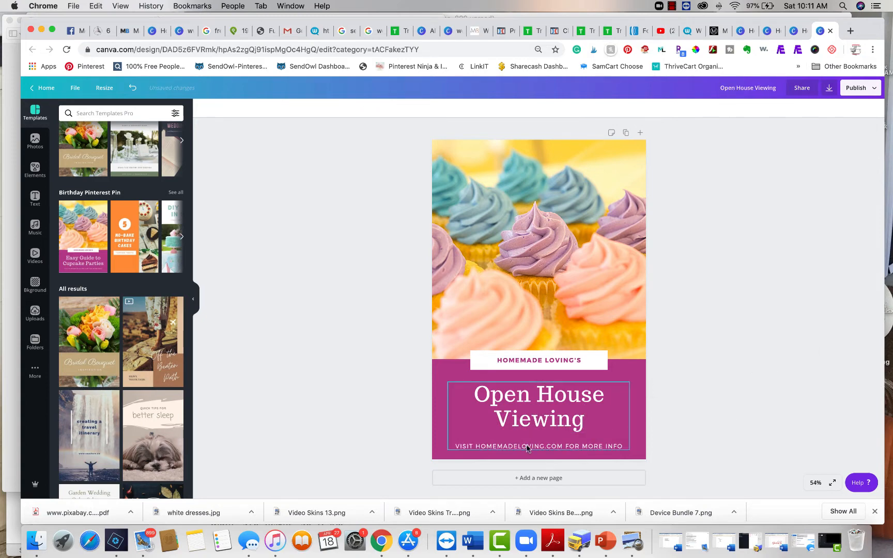
# Show the cupcake photo's full crop area and upload Barn3.jpg from the Barns folder in iCloud Drive
pyautogui.click(535, 269)
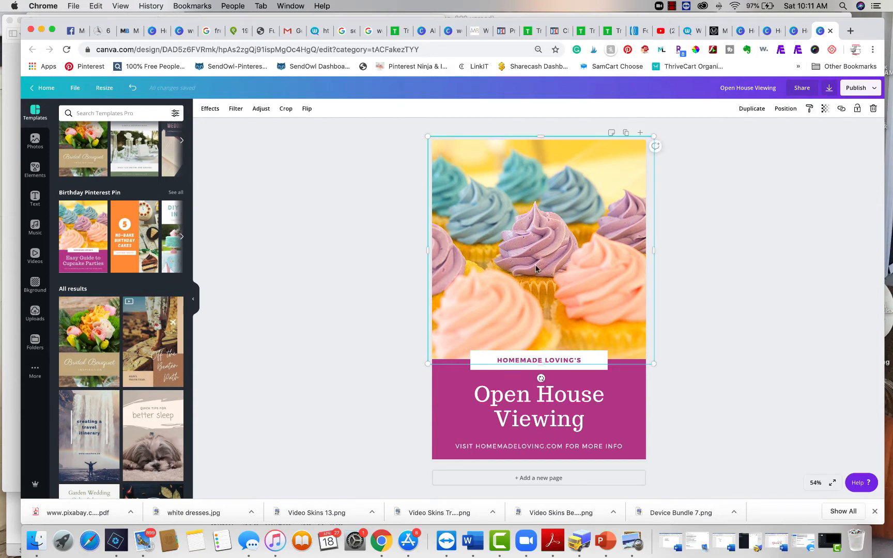
pyautogui.doubleClick(536, 267)
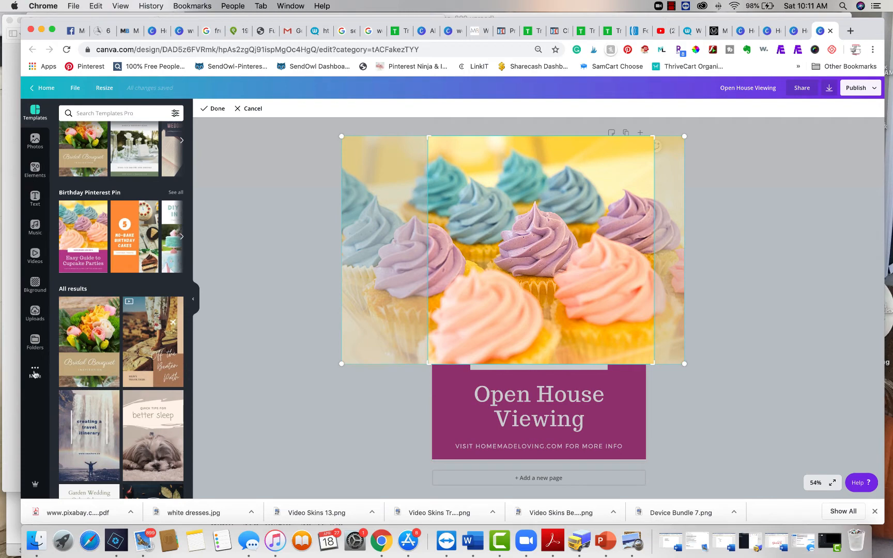
pyautogui.click(35, 319)
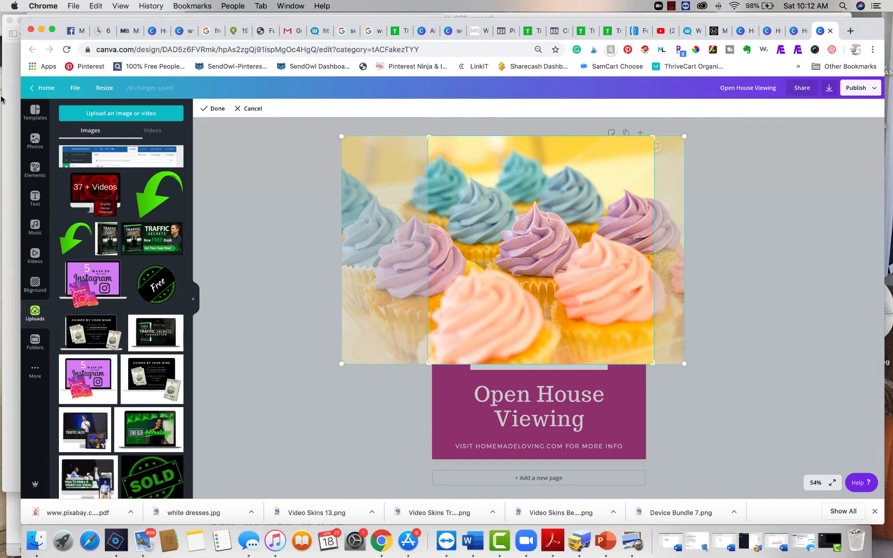
pyautogui.click(112, 115)
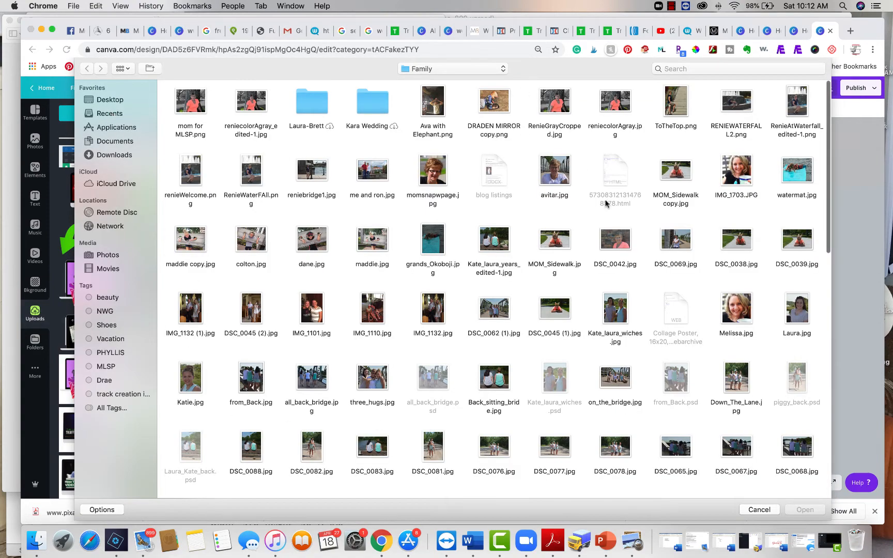
pyautogui.click(117, 183)
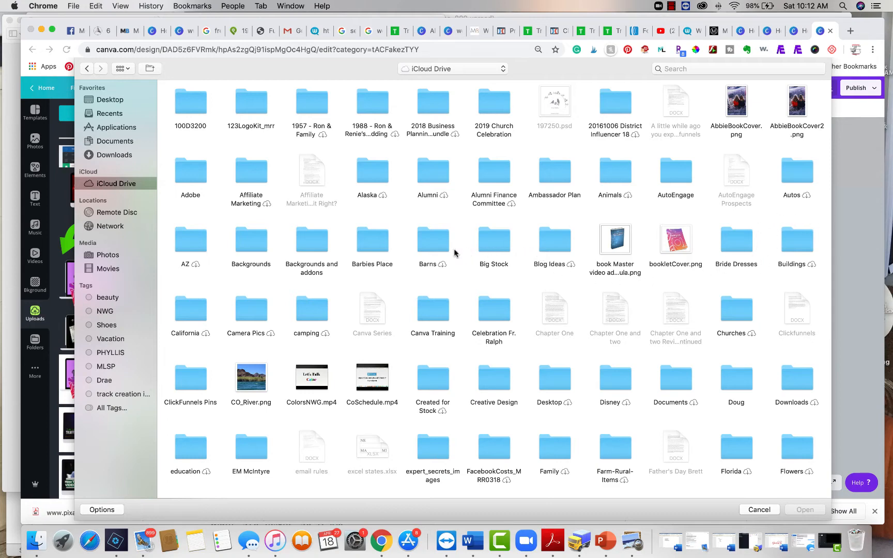
pyautogui.click(440, 239)
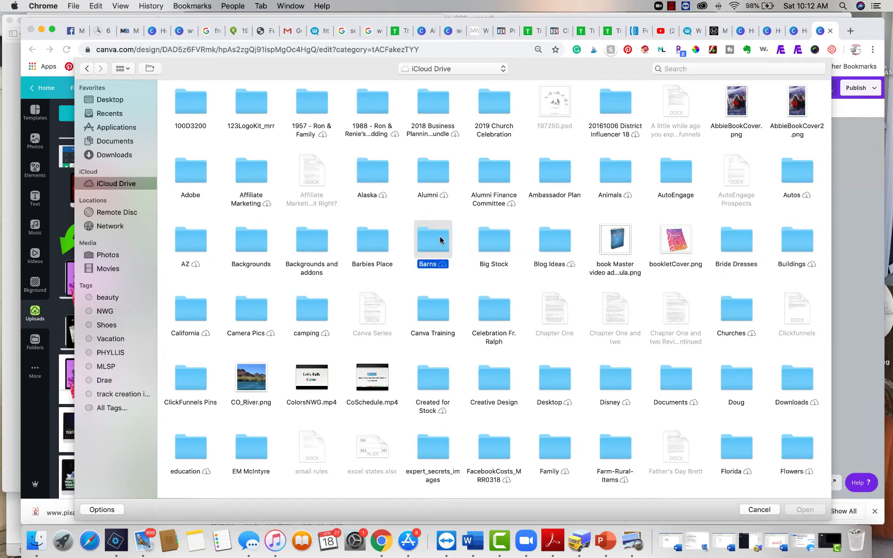
pyautogui.doubleClick(440, 239)
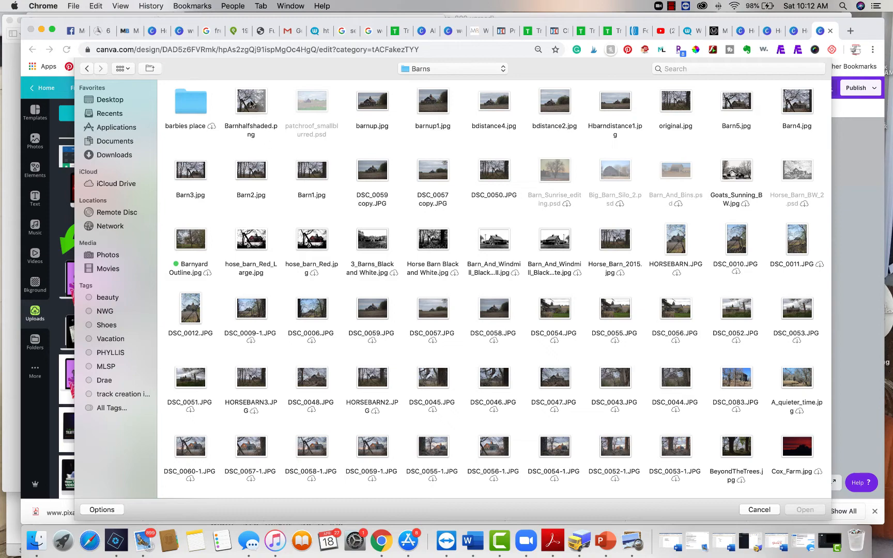
pyautogui.click(195, 171)
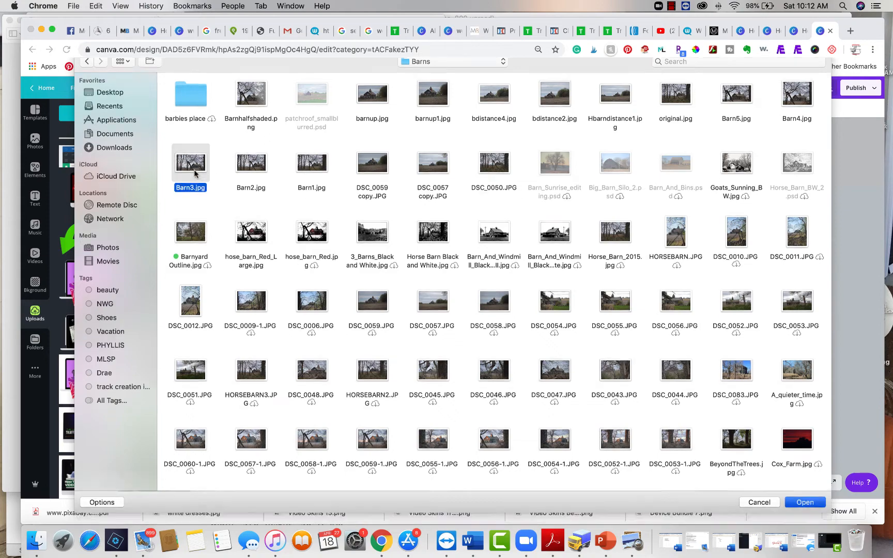
pyautogui.press('Escape')
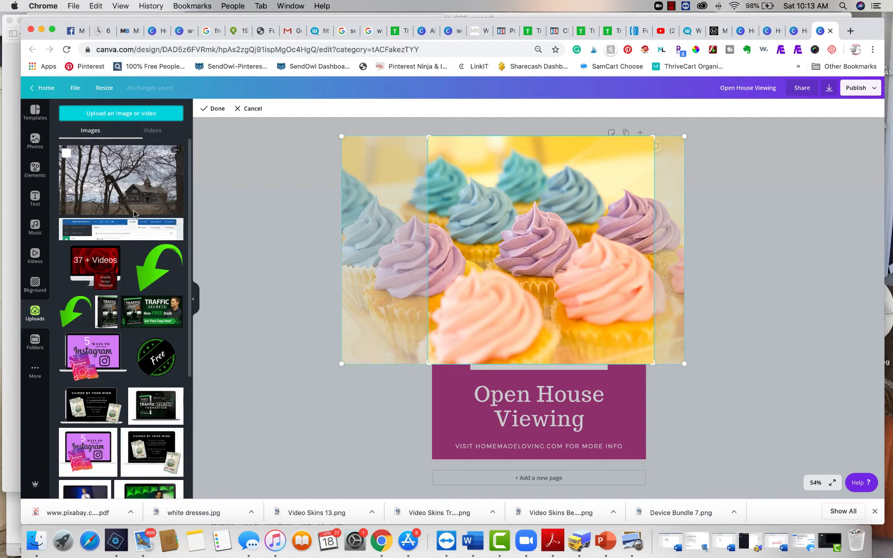
# Replace the cupcake photo with the uploaded barn image and check how it is cropped in the frame
pyautogui.moveTo(133, 176); pyautogui.dragTo(478, 198)
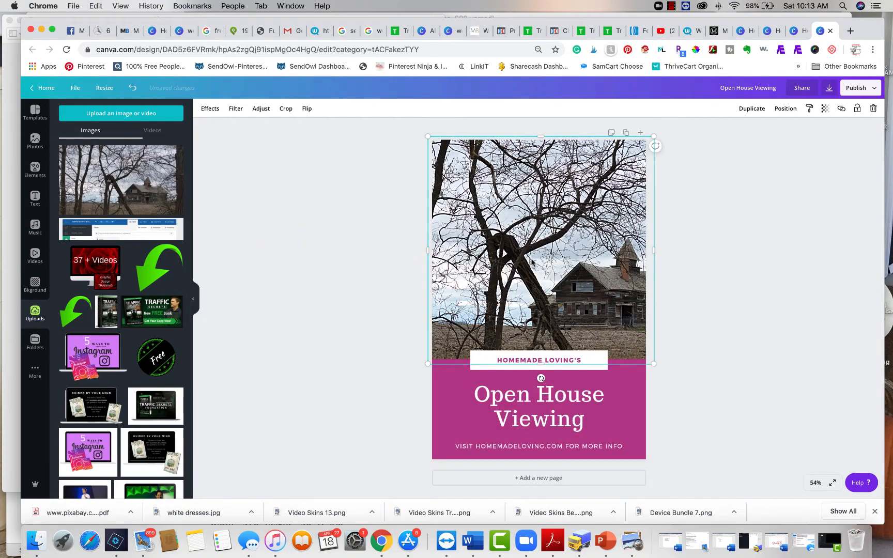
pyautogui.doubleClick(532, 262)
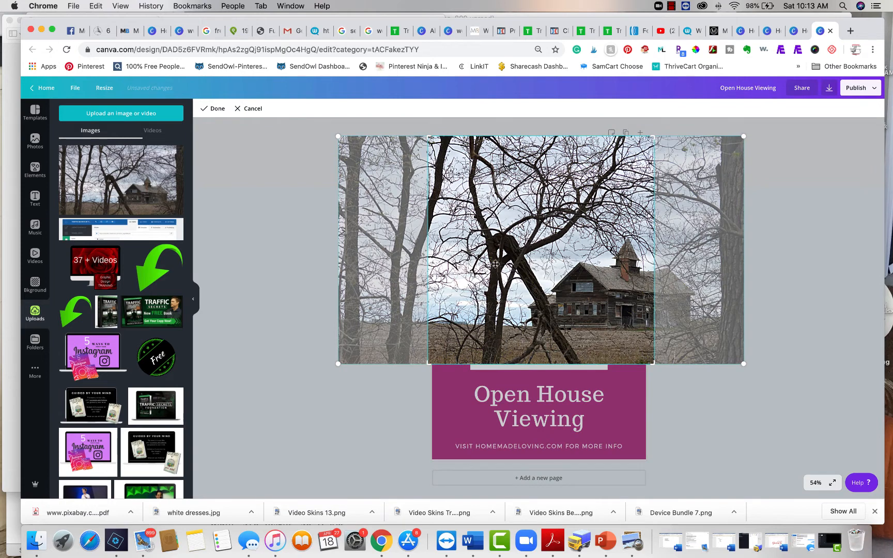
pyautogui.click(287, 275)
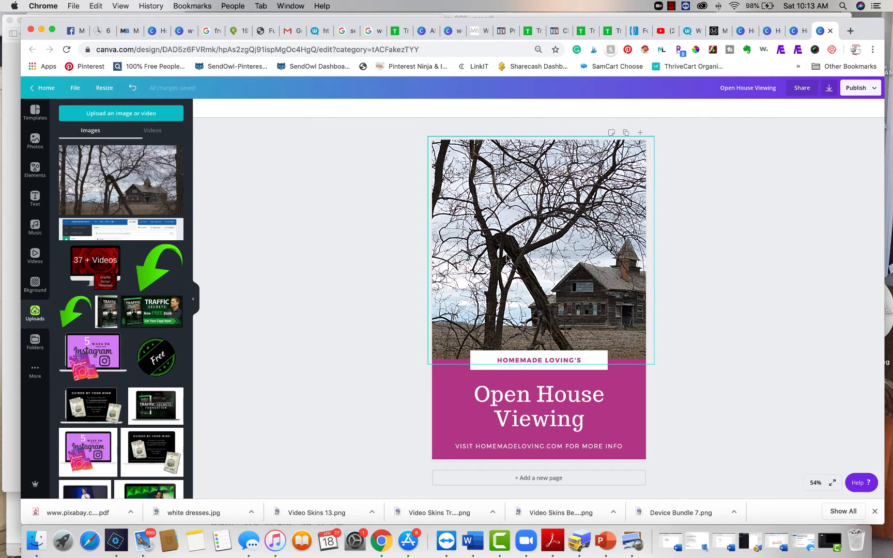
# Shift the barn photo sideways within its crop frame so the whole house sits inside the pin's picture area
pyautogui.doubleClick(506, 256)
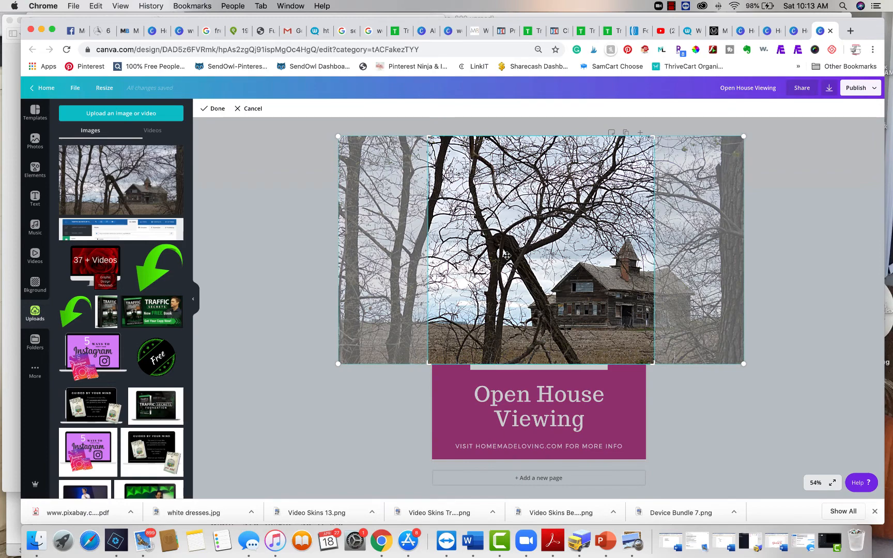
pyautogui.moveTo(507, 256); pyautogui.dragTo(468, 258)
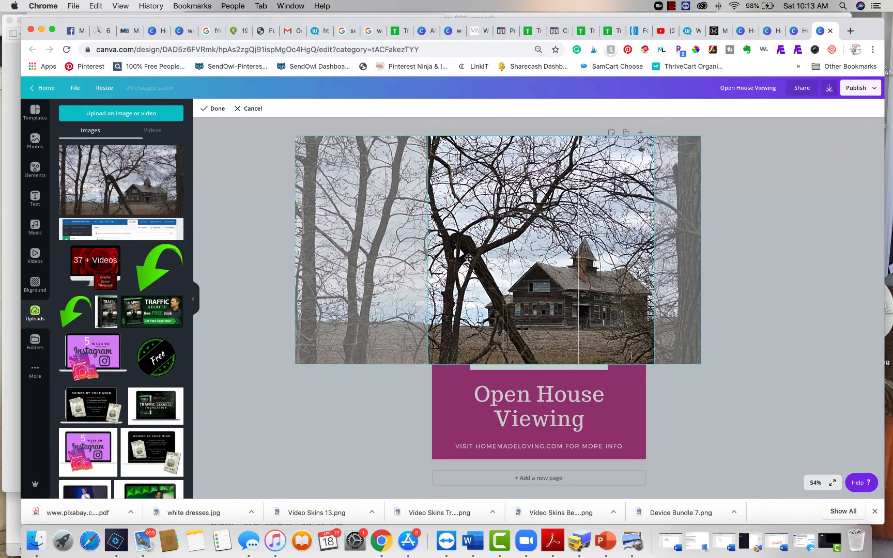
pyautogui.click(791, 304)
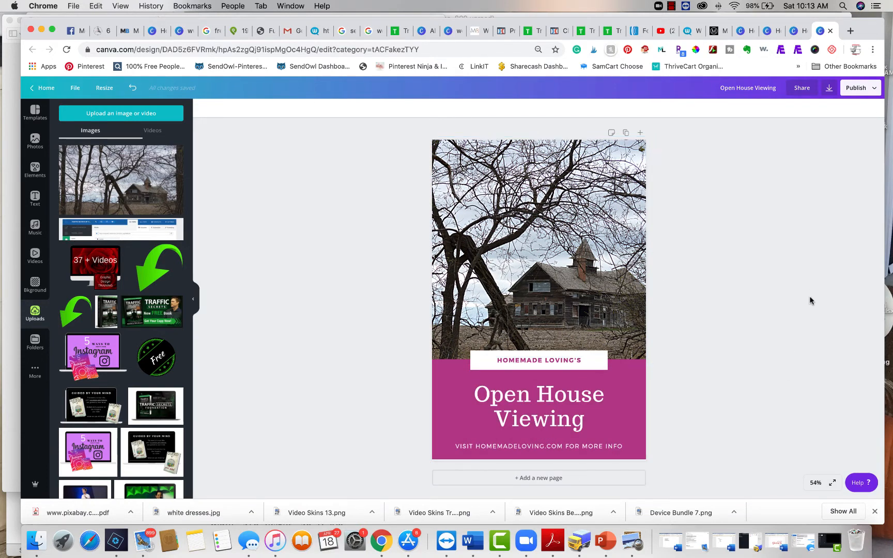
# Ungroup the headline from the website line beneath it and move the website line slightly upward
pyautogui.click(536, 447)
pyautogui.click(536, 446)
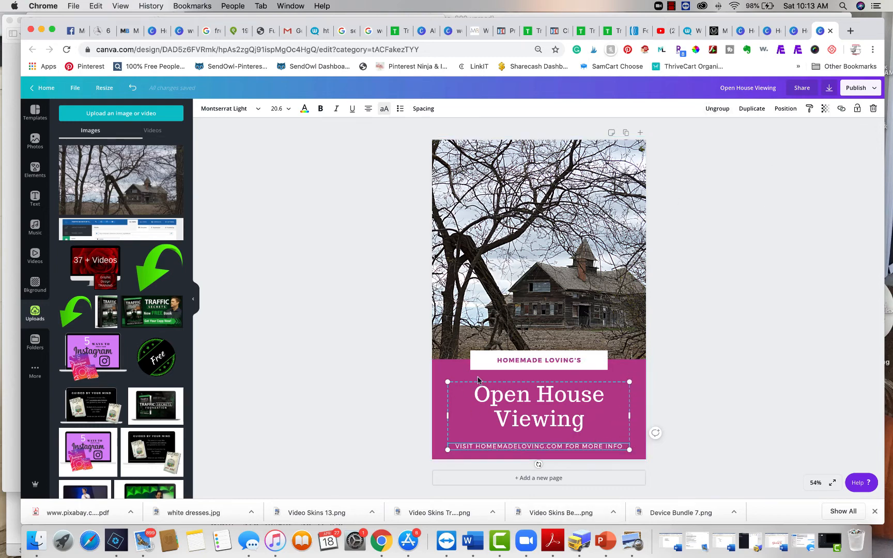
pyautogui.click(717, 109)
pyautogui.click(718, 274)
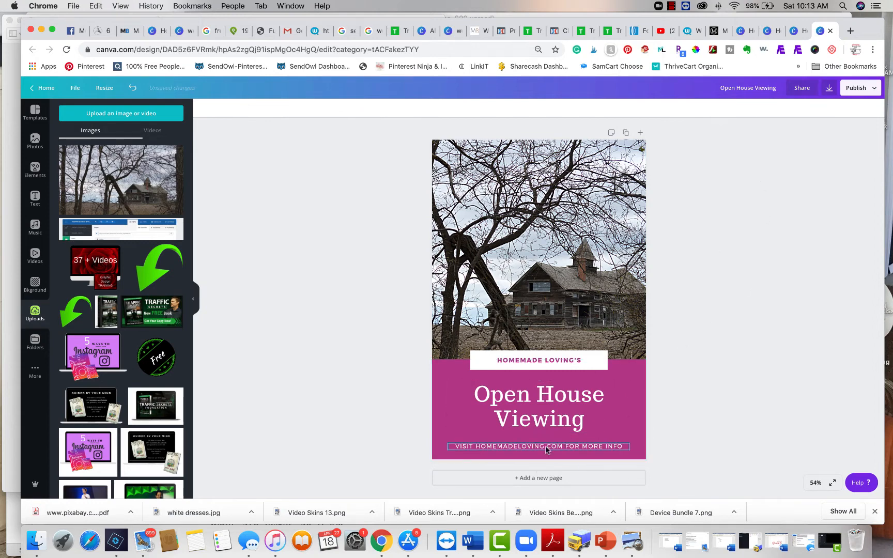
pyautogui.moveTo(543, 449)
pyautogui.mouseDown()
pyautogui.moveTo(544, 486)
pyautogui.moveTo(544, 445)
pyautogui.mouseUp()
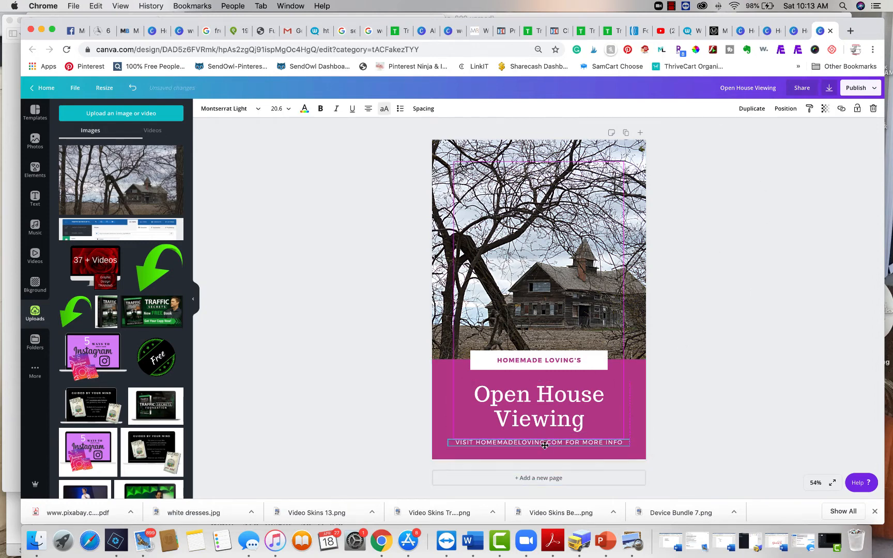
# Delete the entire "Visit homemadeloving.com for more info" text below the headline
pyautogui.doubleClick(526, 444)
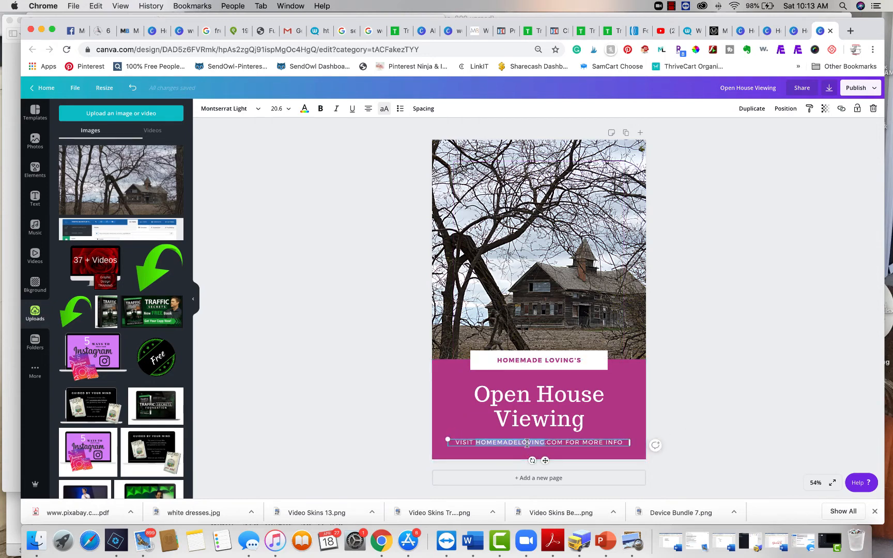
pyautogui.click(526, 444)
pyautogui.press('BackSpace')
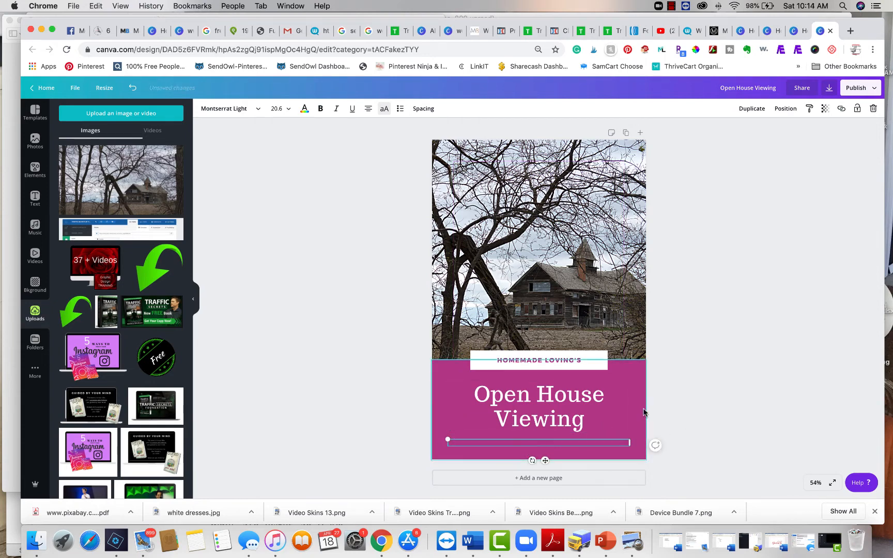
pyautogui.click(703, 400)
# Replace the "Homemade Loving's" text in the white banner with "JOIN US"
pyautogui.click(528, 360)
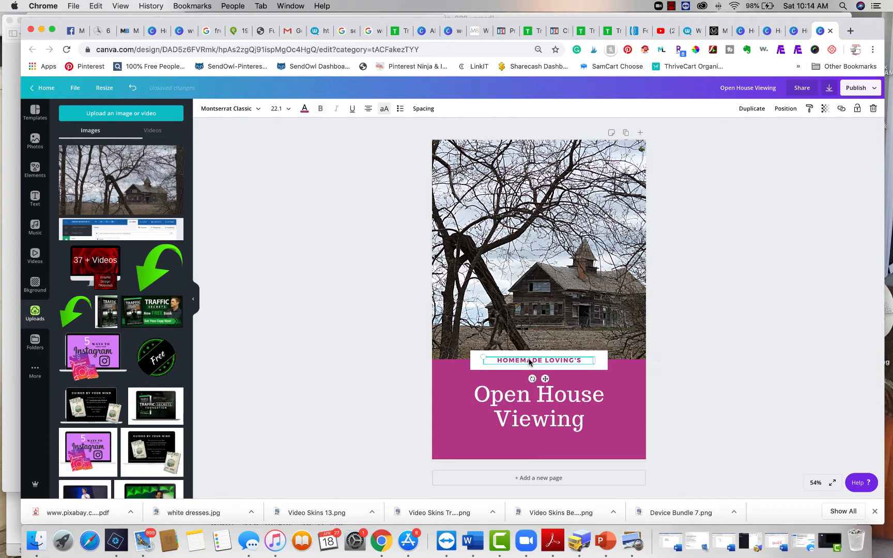
pyautogui.click(528, 360)
pyautogui.write('JOIN US')
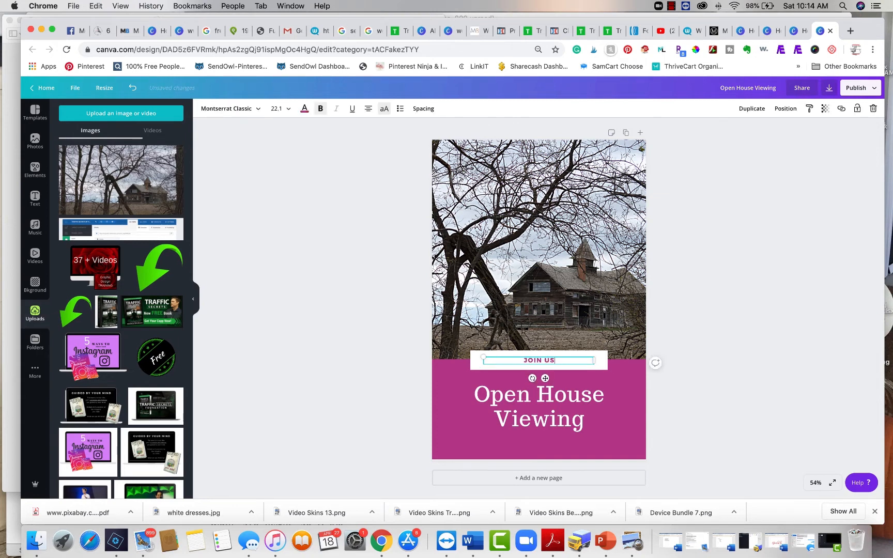
pyautogui.click(770, 399)
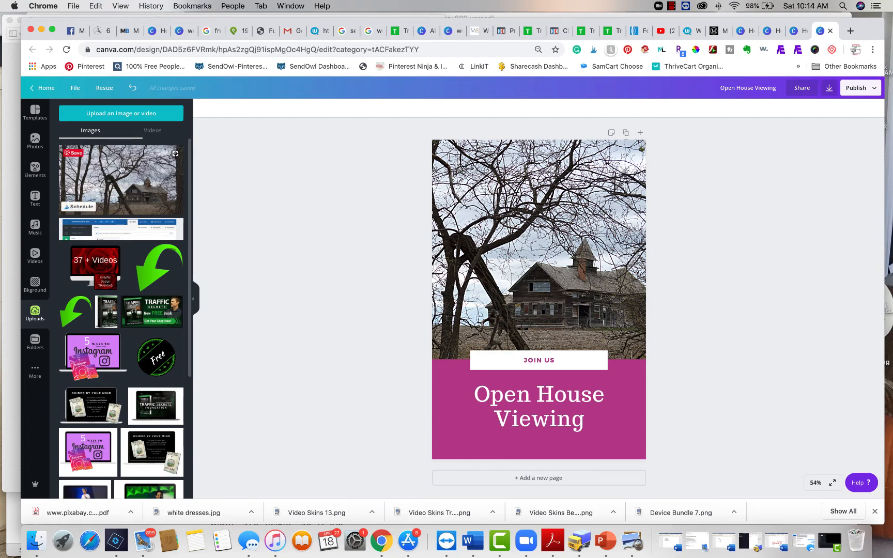
# Search the stock photo library for "food"
pyautogui.click(33, 142)
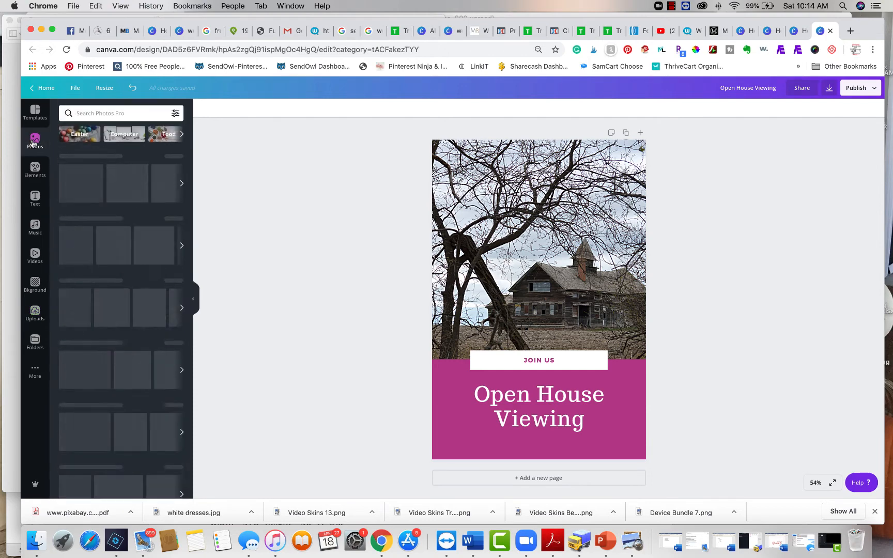
pyautogui.click(117, 112)
pyautogui.write('food')
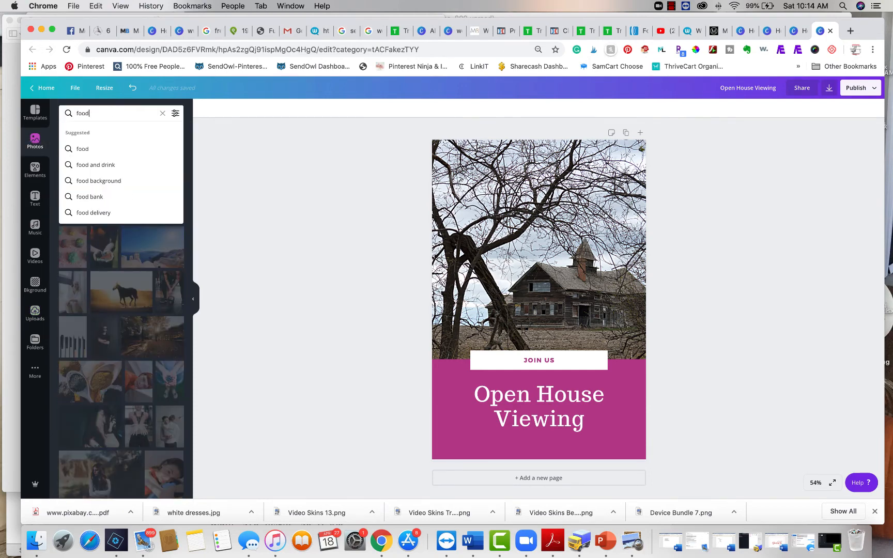
pyautogui.press('Return')
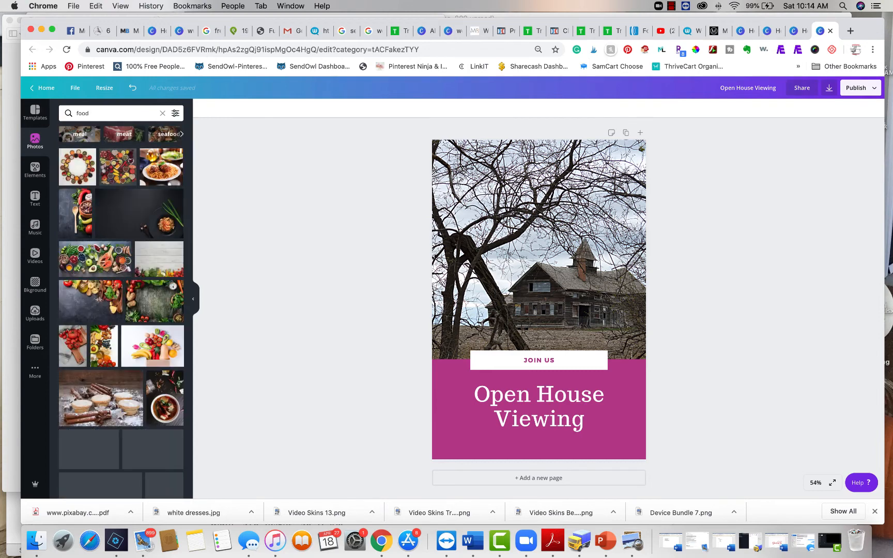